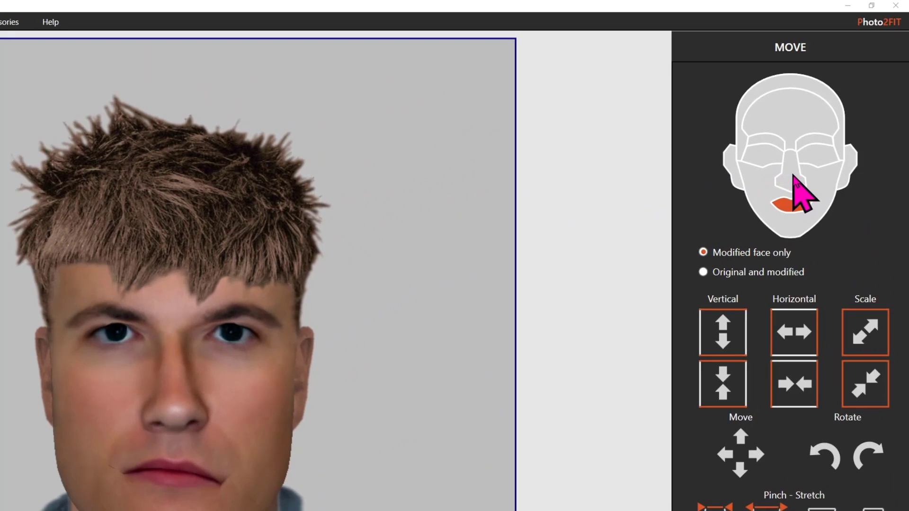
- Select the nose and adjust its shape by stretching and pinching its base, then stretching and pinching its top
{"action": "left_click", "coordinate": [793, 176]}
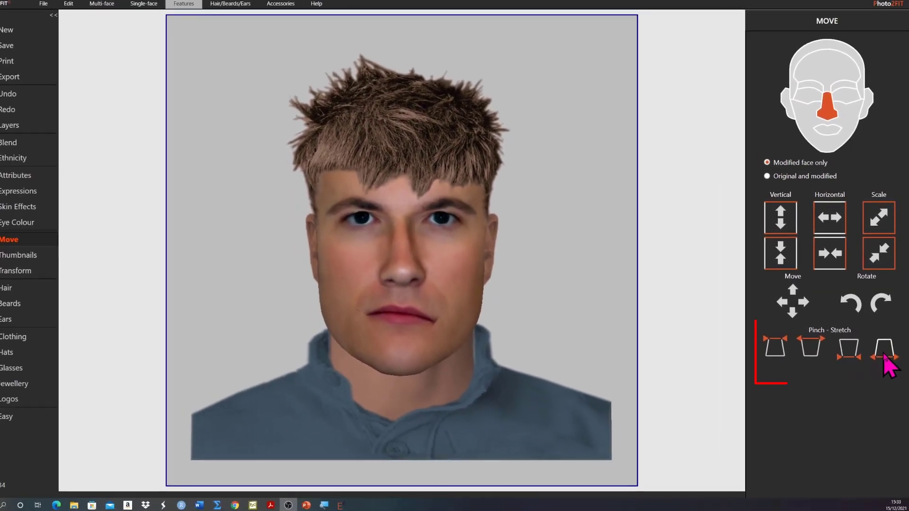
{"action": "left_click", "coordinate": [881, 347]}
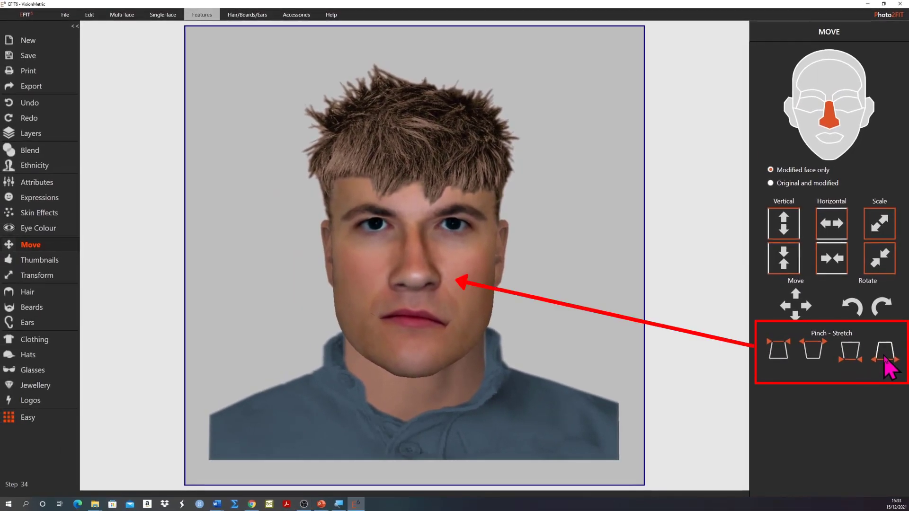
{"action": "left_click", "coordinate": [852, 356]}
{"action": "left_click", "coordinate": [852, 357]}
{"action": "left_click", "coordinate": [852, 356]}
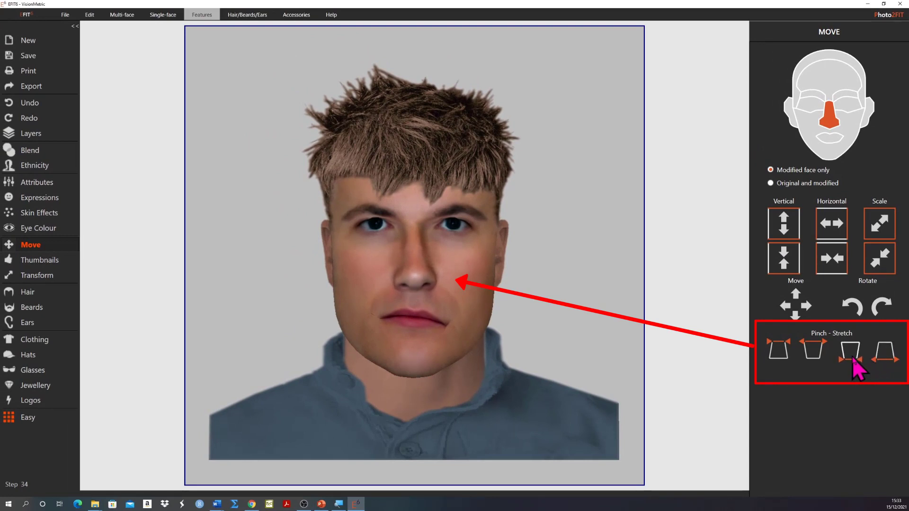
{"action": "left_click", "coordinate": [810, 343]}
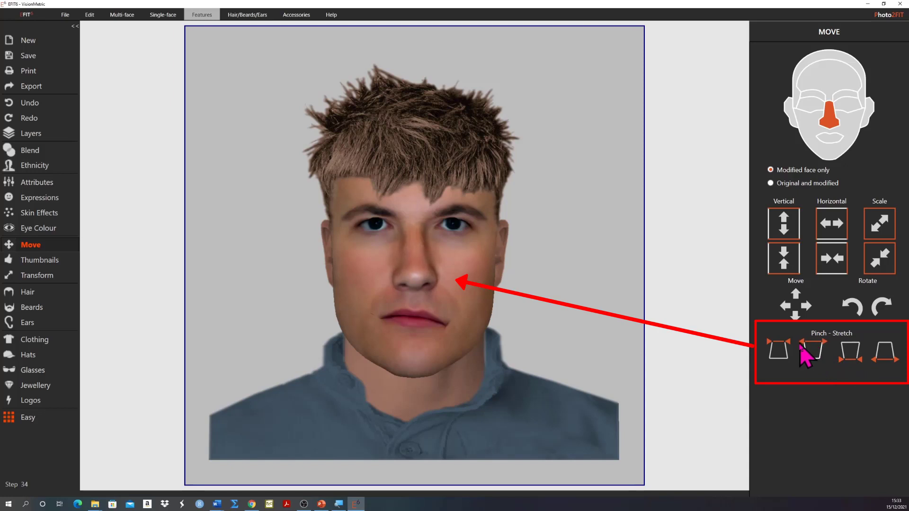
{"action": "left_click", "coordinate": [776, 345]}
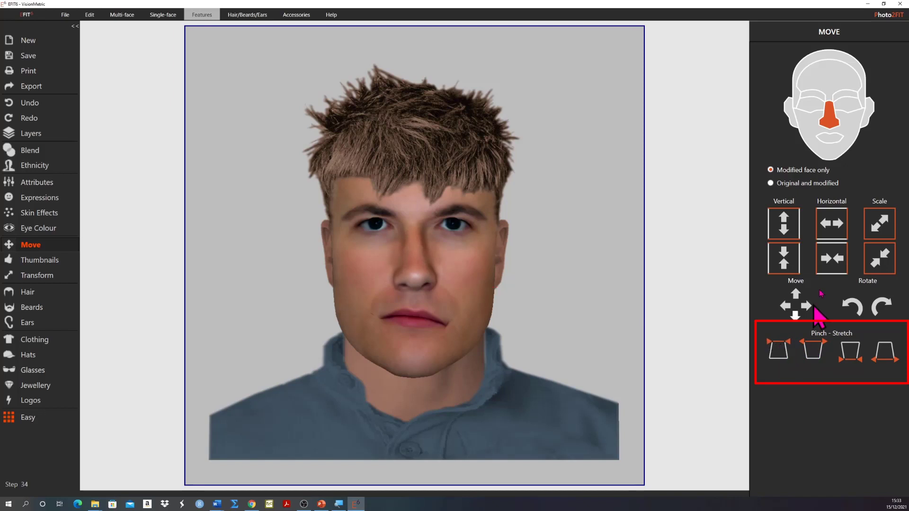
- Select the face shape and pinch its lower part inward twice, then stretch it back outward twice
{"action": "left_click", "coordinate": [813, 135]}
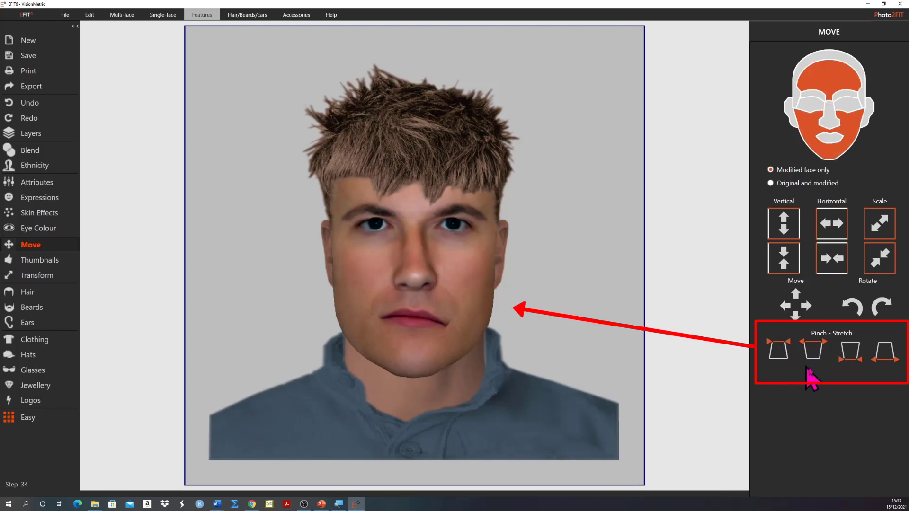
{"action": "left_click", "coordinate": [850, 357]}
{"action": "left_click", "coordinate": [849, 354]}
{"action": "left_click", "coordinate": [883, 359]}
{"action": "left_click", "coordinate": [883, 360]}
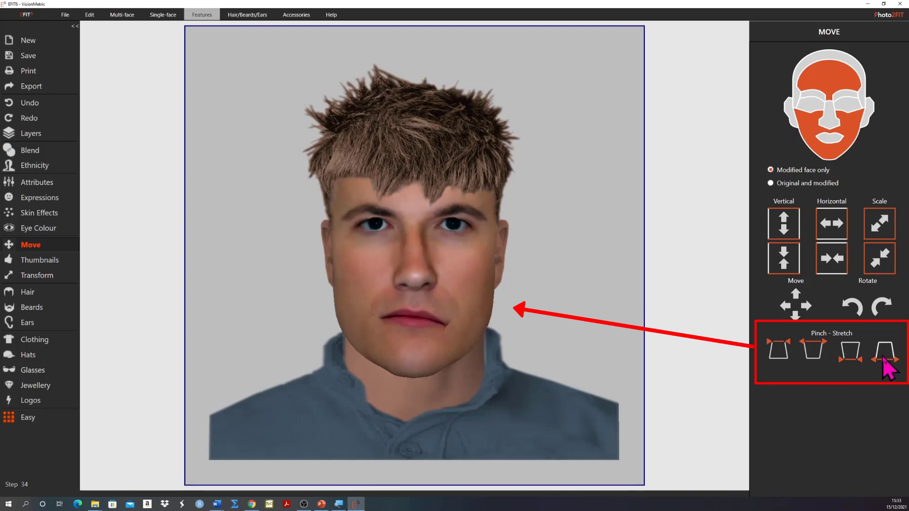
- Pinch the upper part of the face shape inward twice, then stretch it back outward twice
{"action": "left_click", "coordinate": [779, 353]}
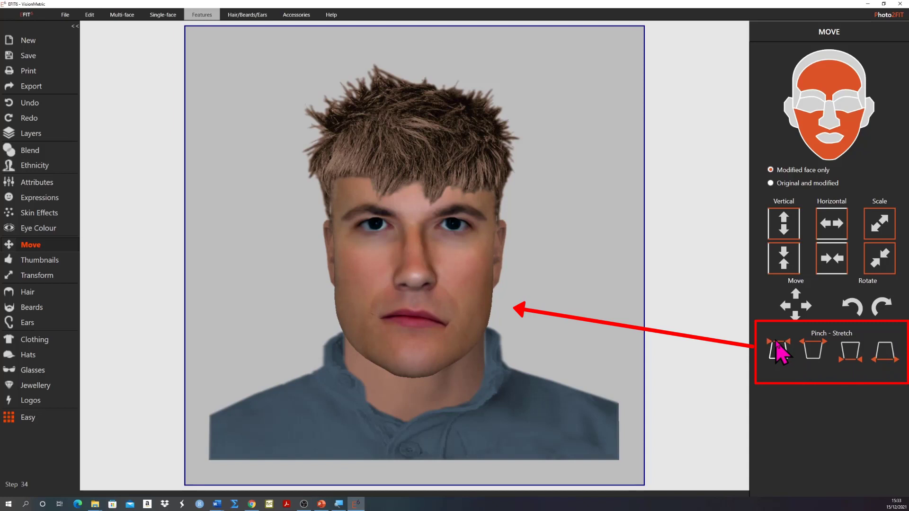
{"action": "left_click", "coordinate": [777, 348]}
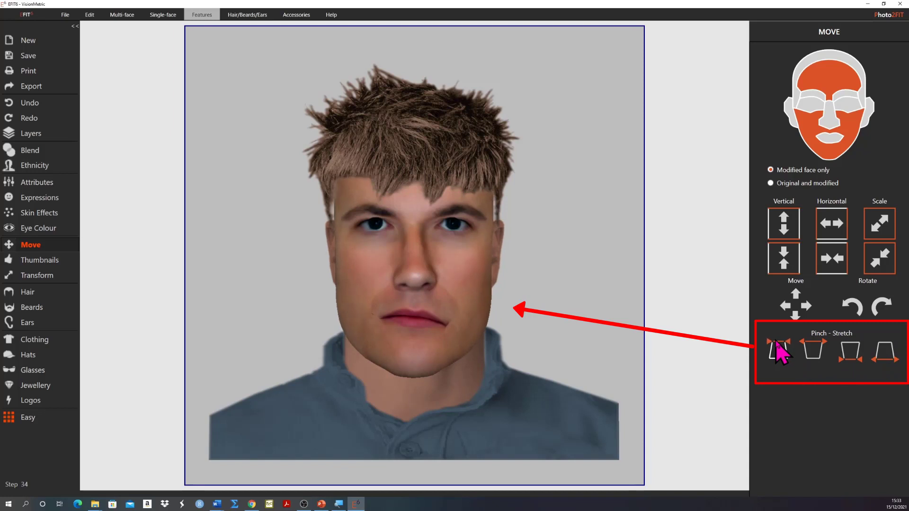
{"action": "left_click", "coordinate": [811, 341]}
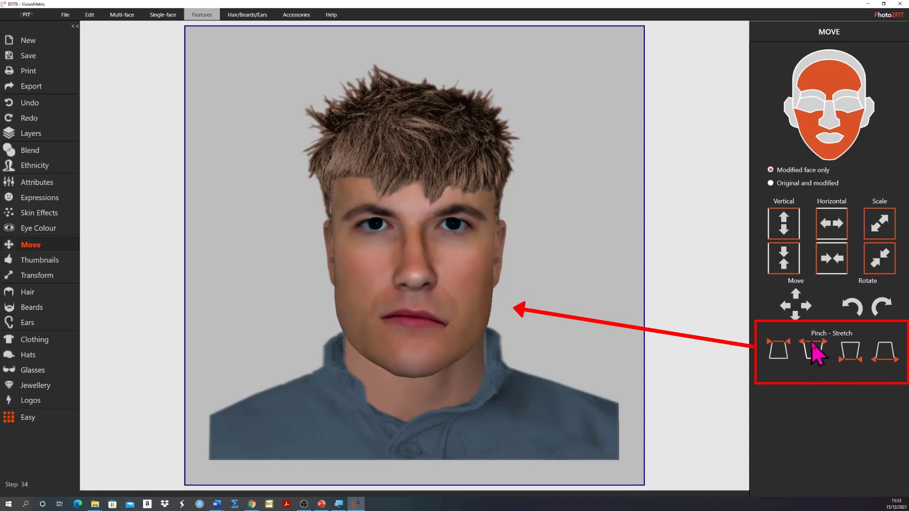
{"action": "left_click", "coordinate": [811, 342]}
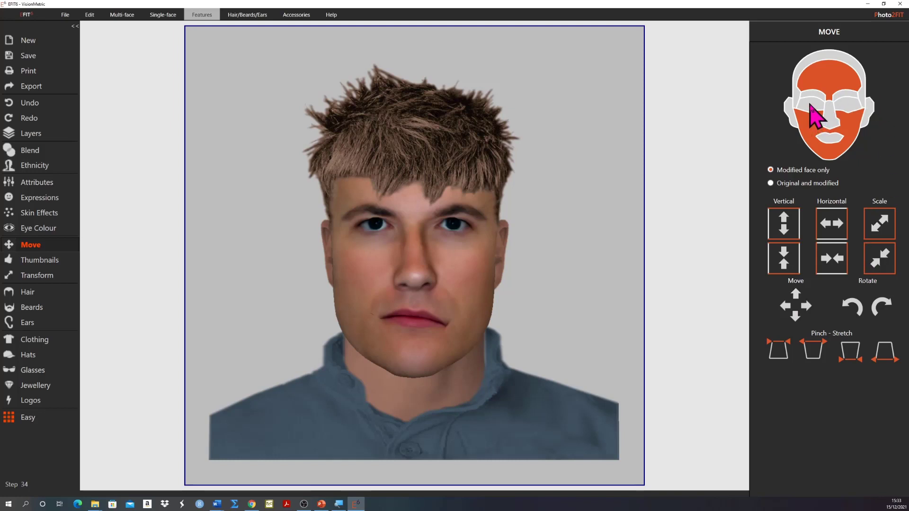
- Select both eyes and both eyebrows as a group and move them down the face three increments
{"action": "left_click", "coordinate": [809, 105]}
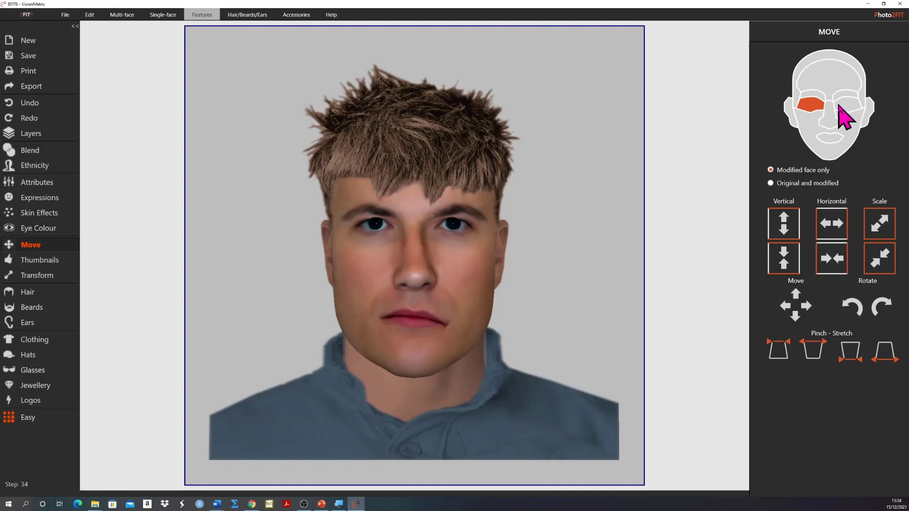
{"action": "left_click", "coordinate": [842, 107]}
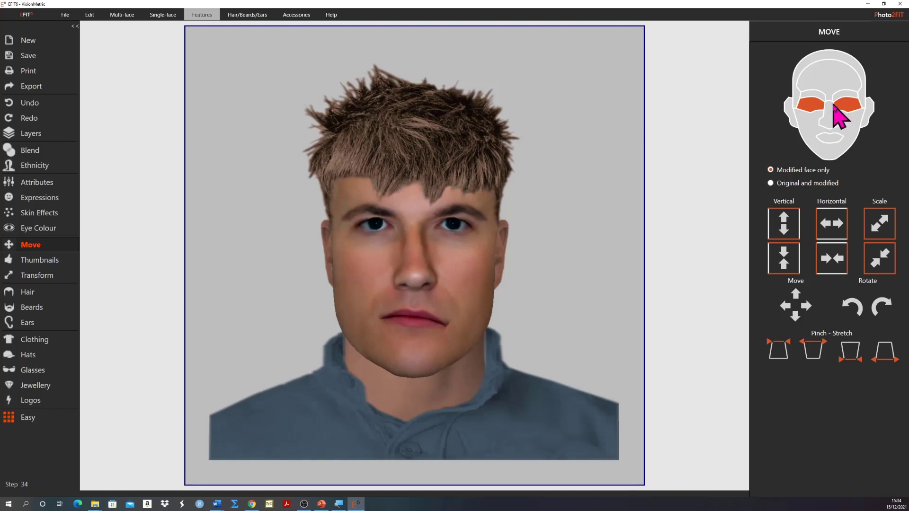
{"action": "left_click", "coordinate": [816, 95]}
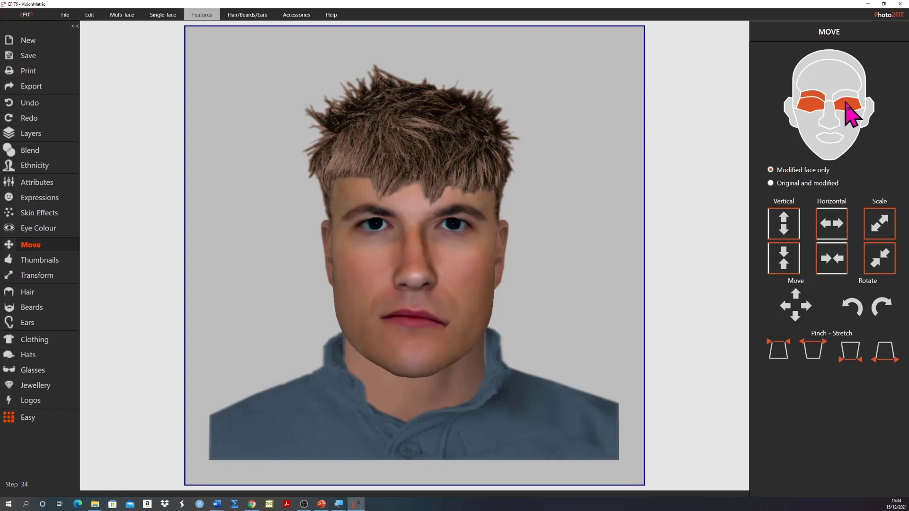
{"action": "left_click", "coordinate": [845, 94]}
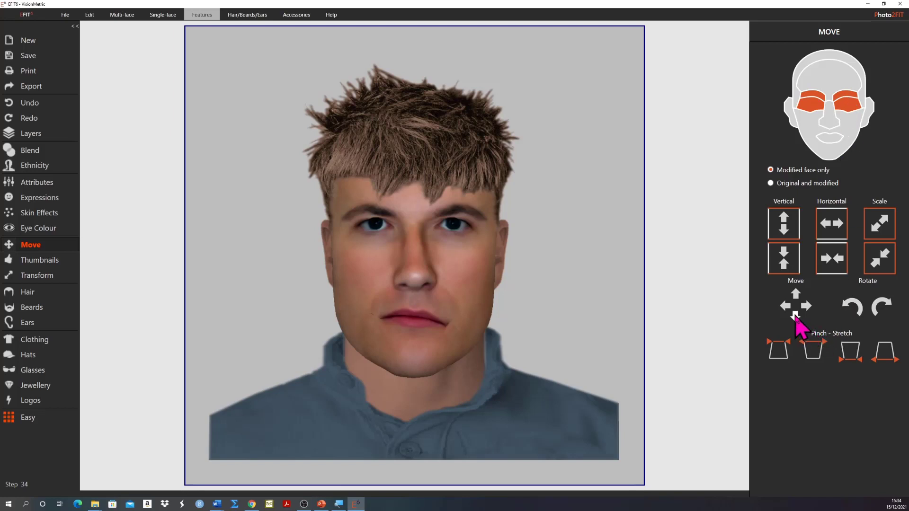
{"action": "left_click", "coordinate": [795, 316]}
{"action": "left_click", "coordinate": [795, 316]}
{"action": "left_click", "coordinate": [795, 316]}
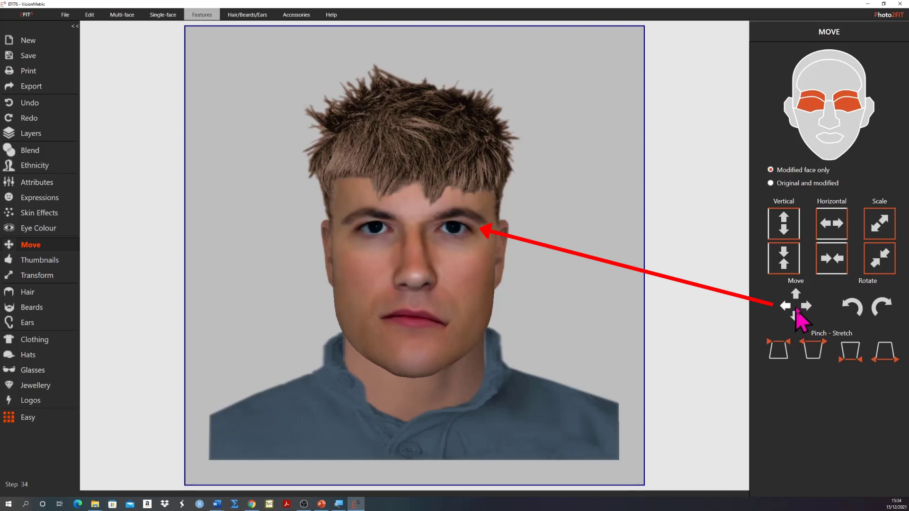
- Move the grouped eyes and eyebrows back up the face four increments and accept the modified face
{"action": "left_click", "coordinate": [796, 296]}
{"action": "left_click", "coordinate": [797, 296]}
{"action": "left_click", "coordinate": [797, 297]}
{"action": "left_click", "coordinate": [796, 296]}
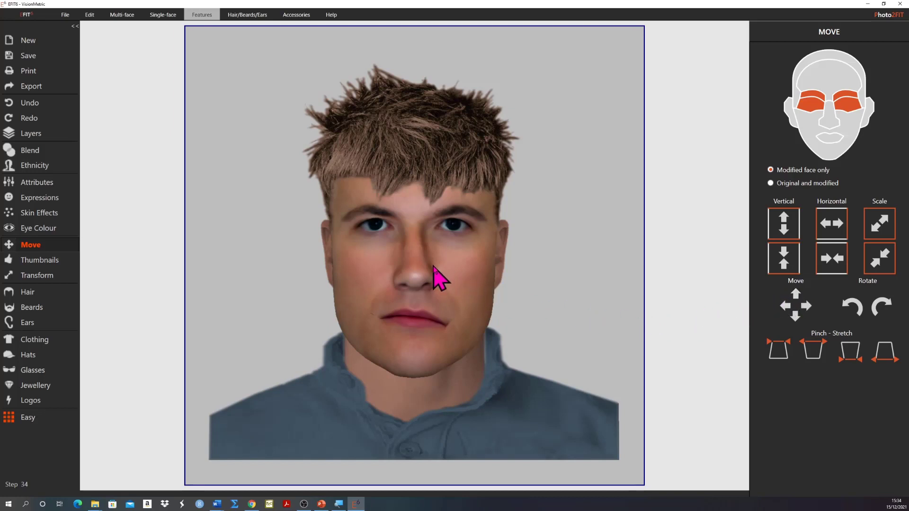
{"action": "left_click", "coordinate": [437, 268]}
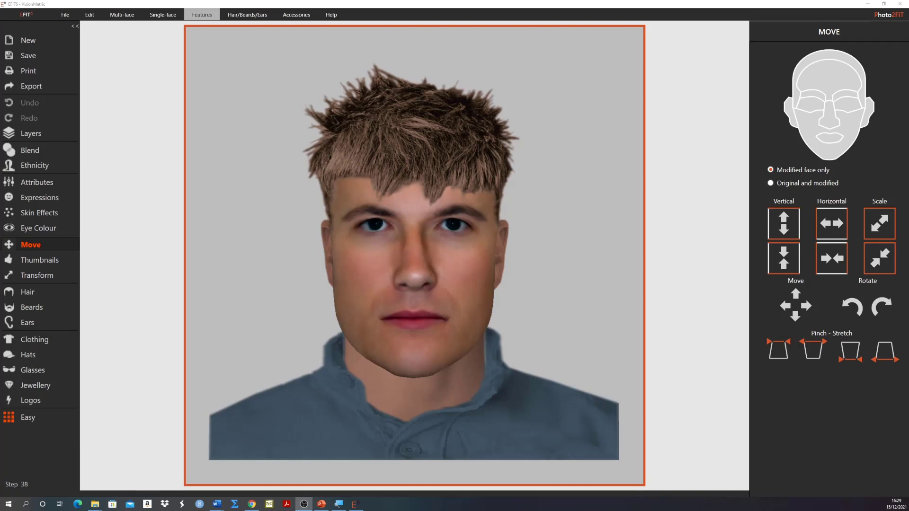
- Transform the face shape by raising Triangular and Angular, then setting Square to about two-thirds
{"action": "left_click", "coordinate": [42, 281]}
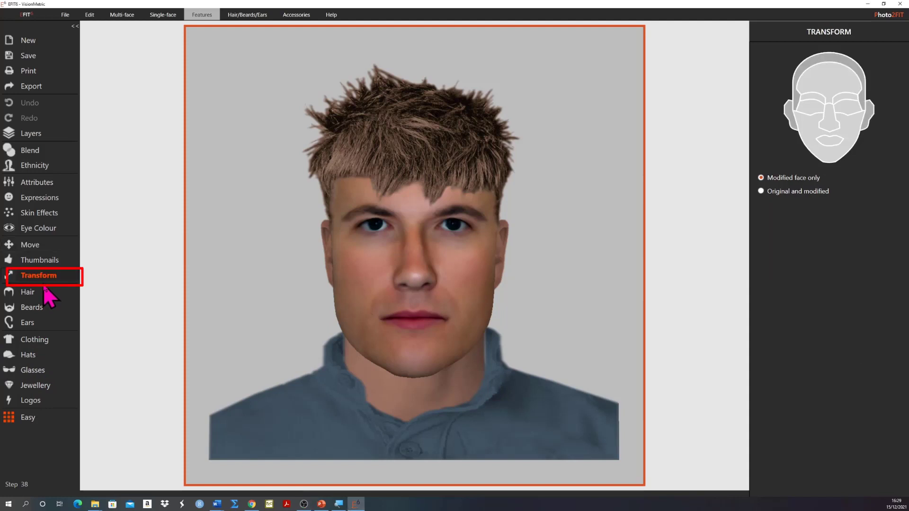
{"action": "left_click", "coordinate": [803, 129]}
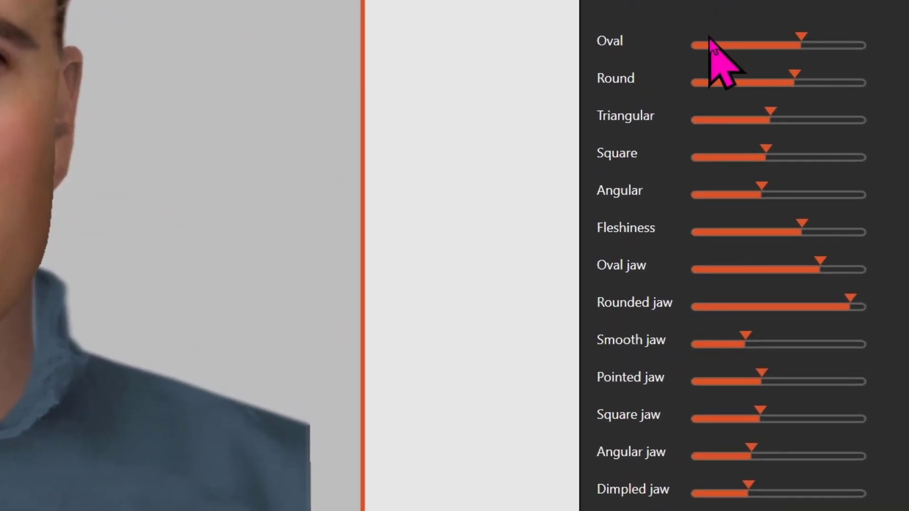
{"action": "left_click_drag", "start_coordinate": [770, 113], "coordinate": [819, 107]}
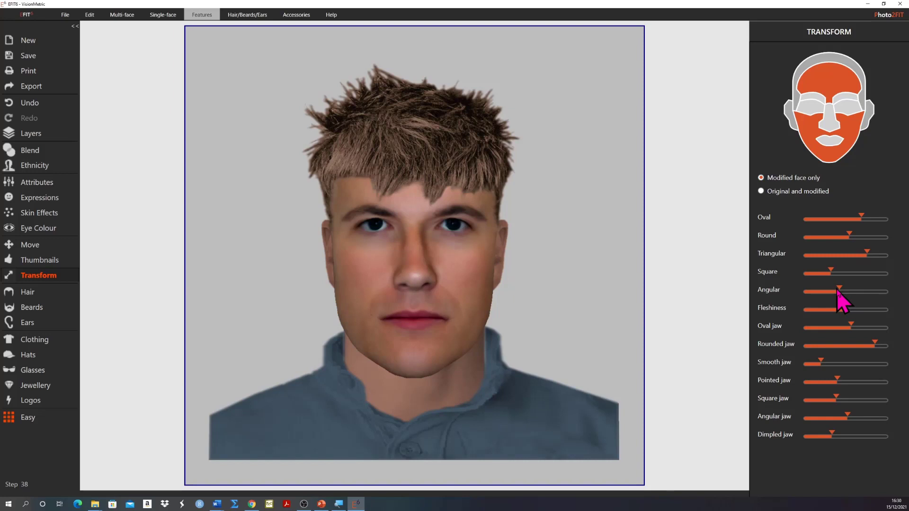
{"action": "left_click_drag", "start_coordinate": [852, 290], "coordinate": [863, 287]}
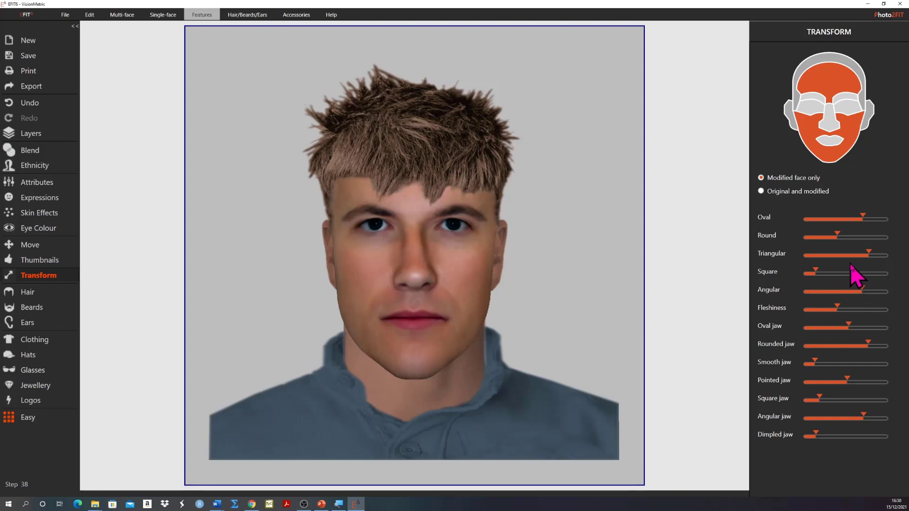
{"action": "left_click_drag", "start_coordinate": [856, 271], "coordinate": [820, 276]}
{"action": "left_click_drag", "start_coordinate": [820, 269], "coordinate": [844, 269]}
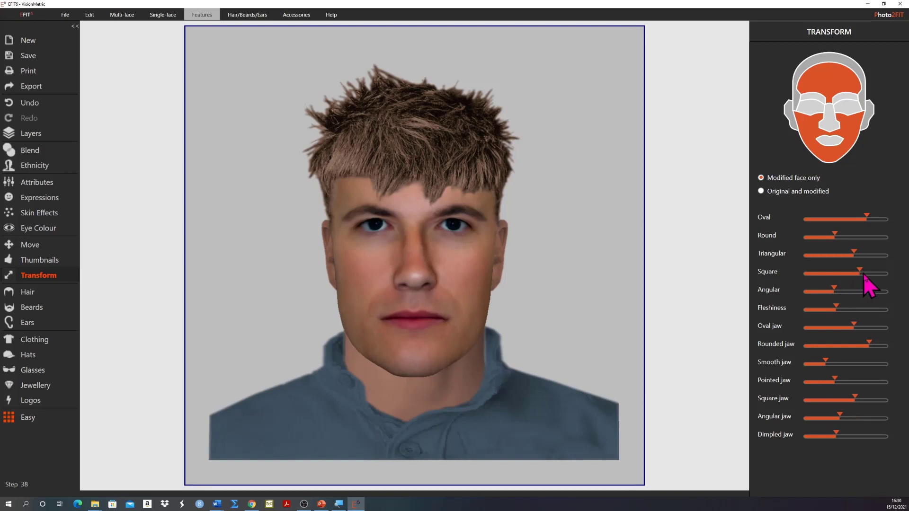
- Transform the mouth to nearly maximum Downturned and the eyes to nearly maximum Round
{"action": "left_click", "coordinate": [828, 141]}
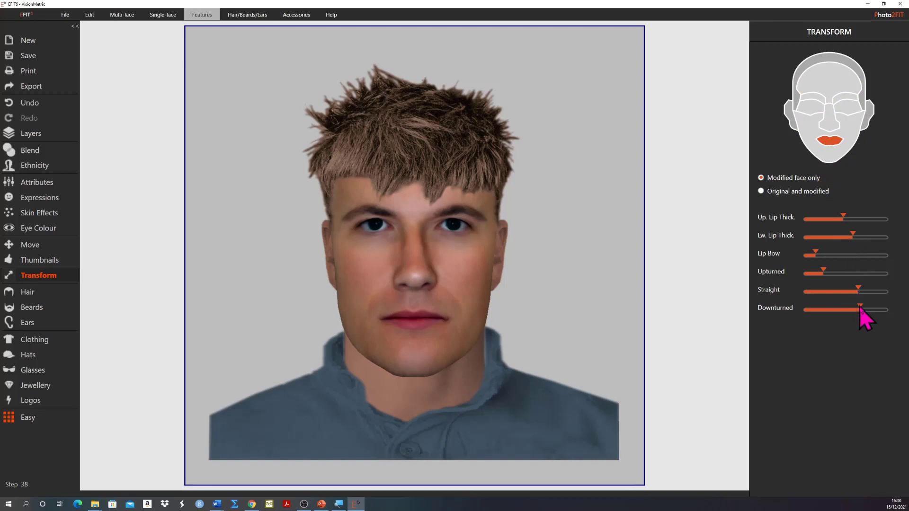
{"action": "left_click_drag", "start_coordinate": [874, 308], "coordinate": [890, 308]}
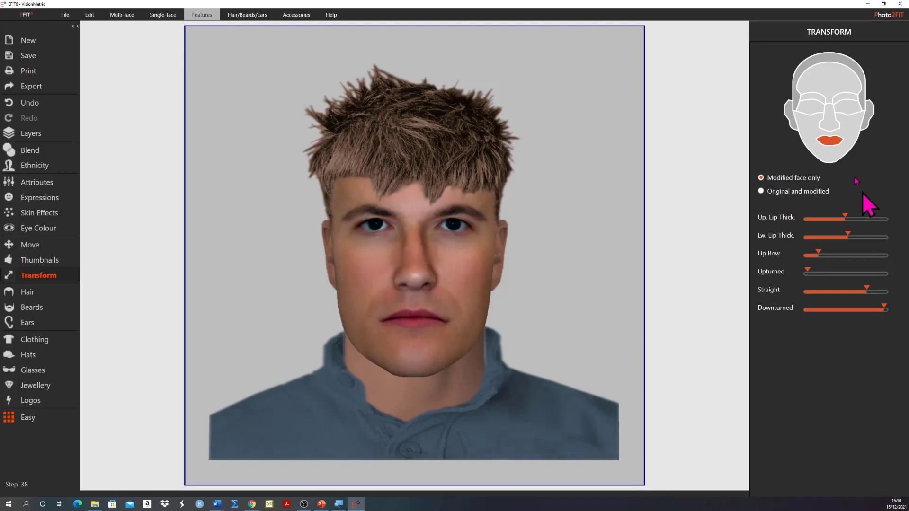
{"action": "left_click", "coordinate": [806, 108]}
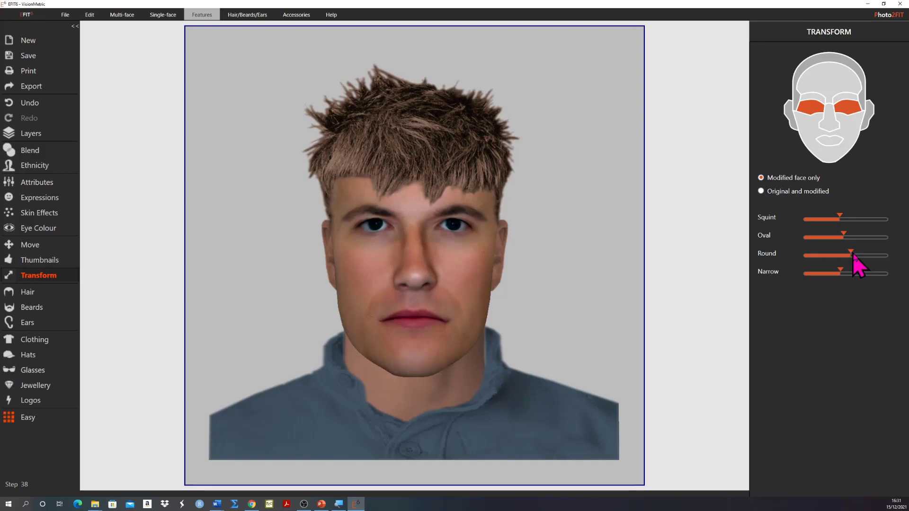
{"action": "left_click_drag", "start_coordinate": [874, 253], "coordinate": [883, 255]}
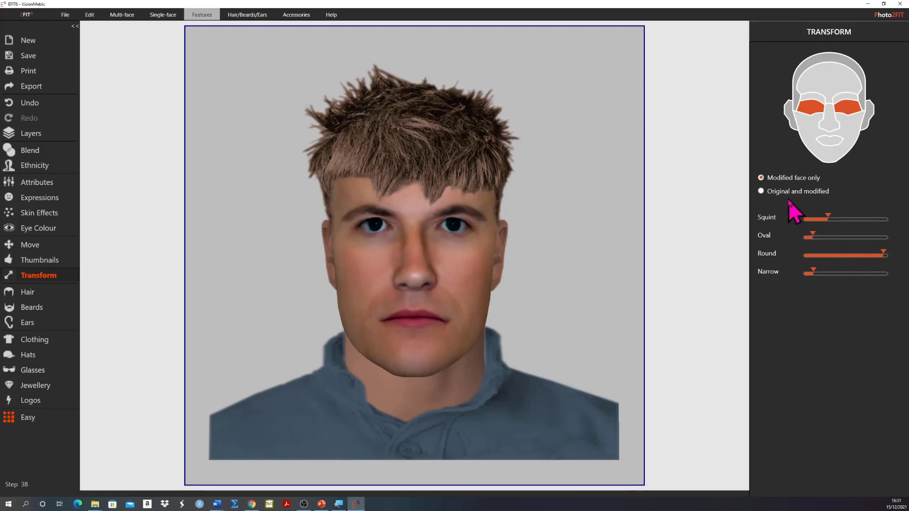
- Compare the original and modified faces side by side and accept the modified face
{"action": "left_click", "coordinate": [761, 190]}
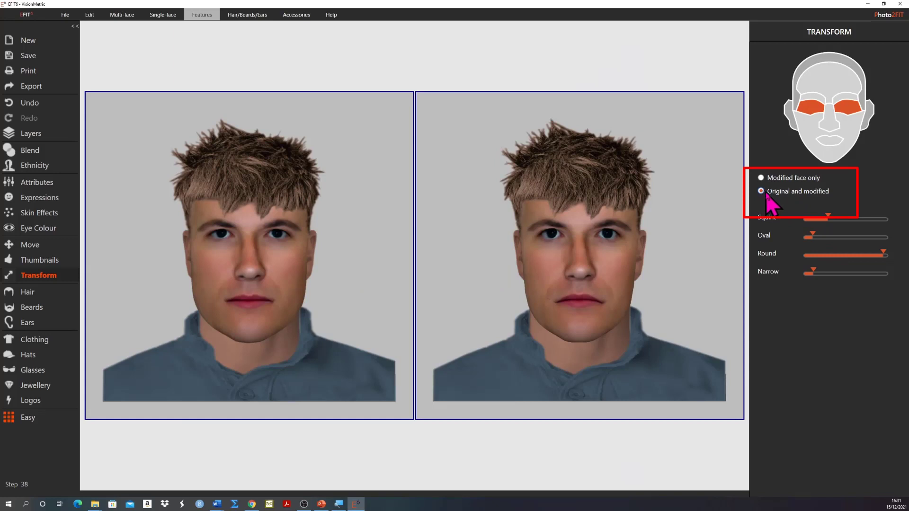
{"action": "left_click", "coordinate": [629, 266]}
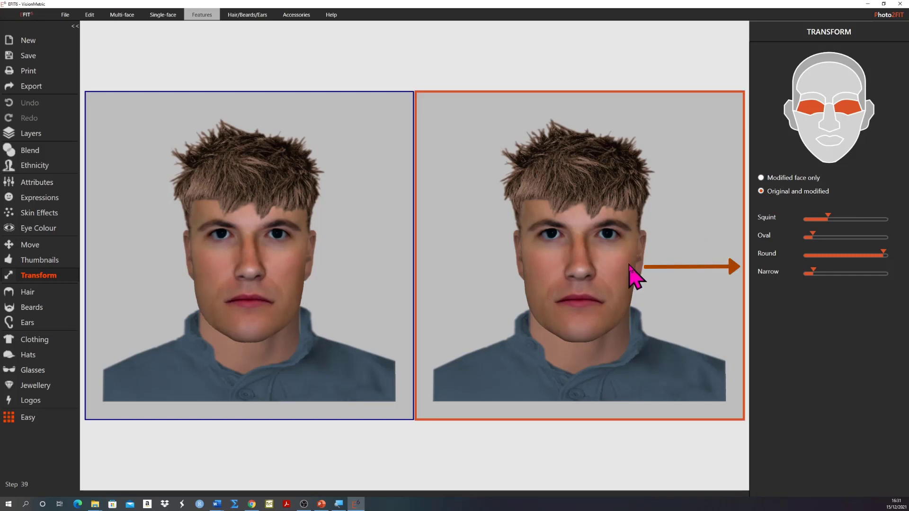
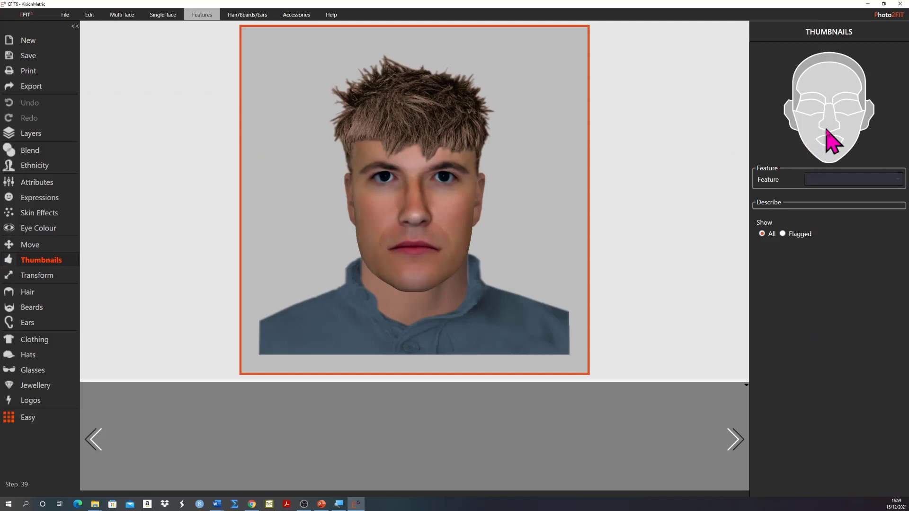
- Select the Facepatch feature and load thumbnails F0001, F0002, F0003 and F0004 onto the face in turn
{"action": "left_click", "coordinate": [824, 142]}
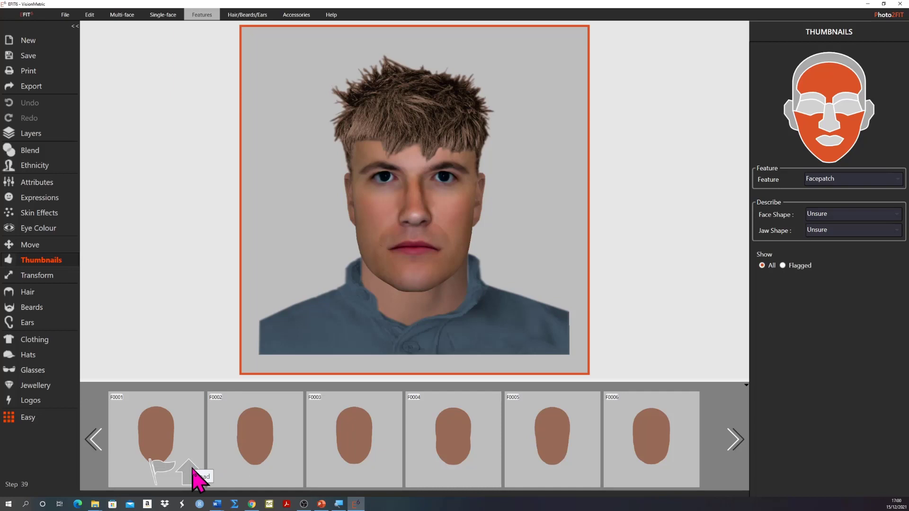
{"action": "left_click", "coordinate": [192, 470]}
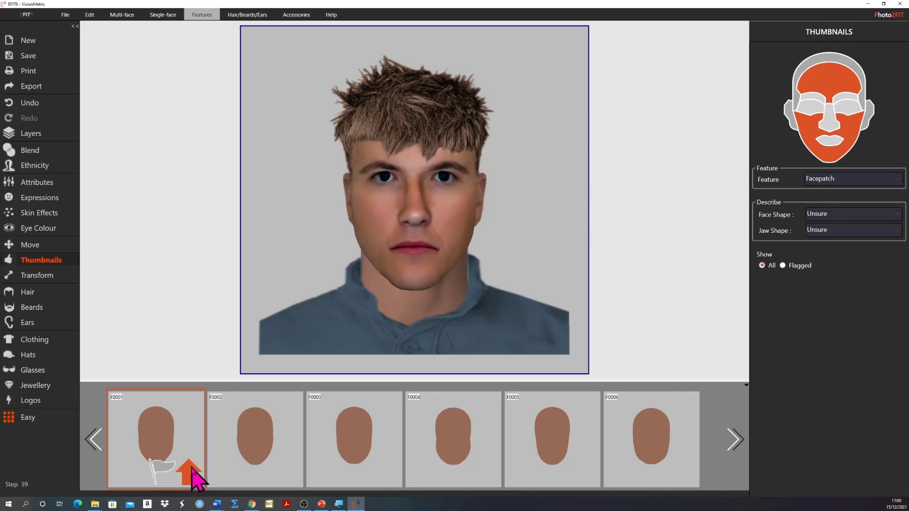
{"action": "left_click", "coordinate": [288, 473]}
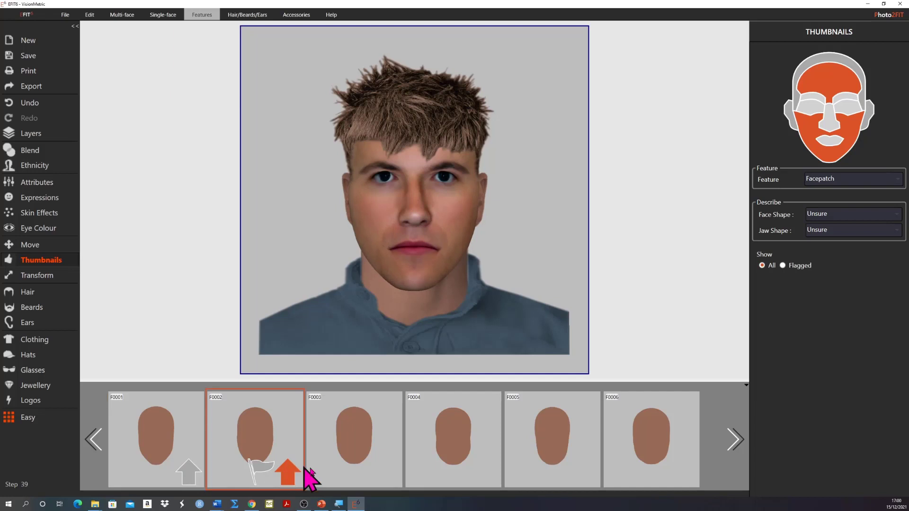
{"action": "left_click", "coordinate": [388, 471]}
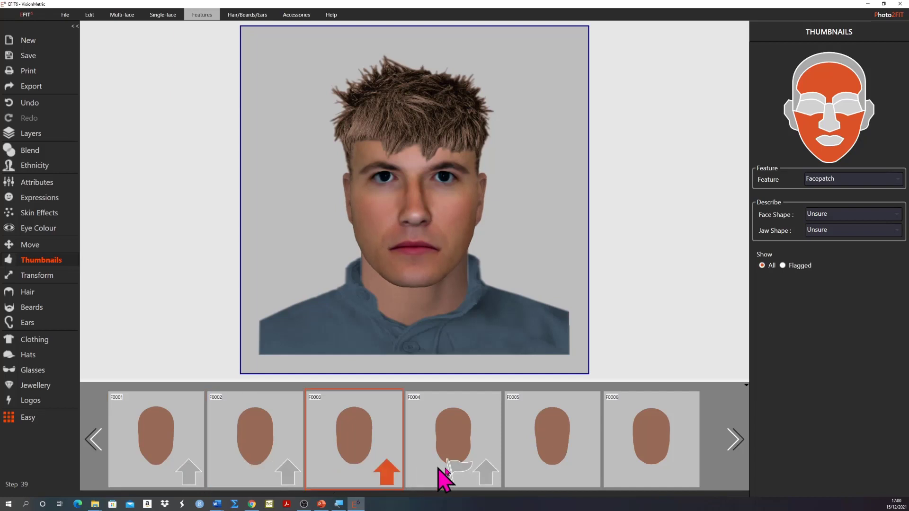
{"action": "left_click", "coordinate": [487, 472]}
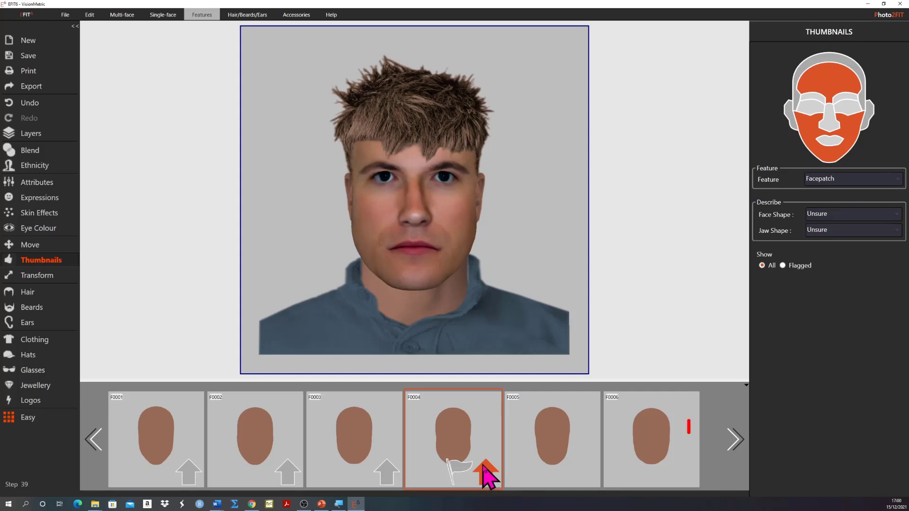
- Browse the Facepatch thumbnails from F0005 through F0016
{"action": "left_click", "coordinate": [739, 443]}
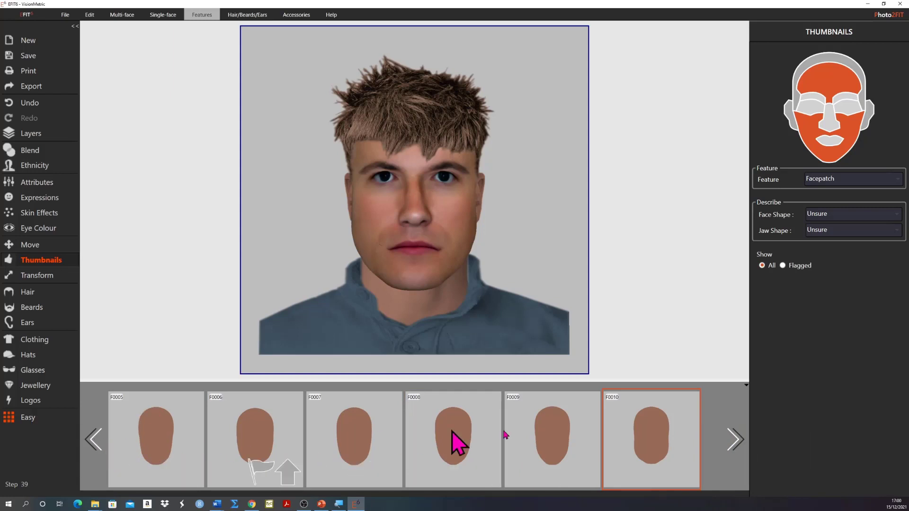
{"action": "left_click", "coordinate": [735, 440]}
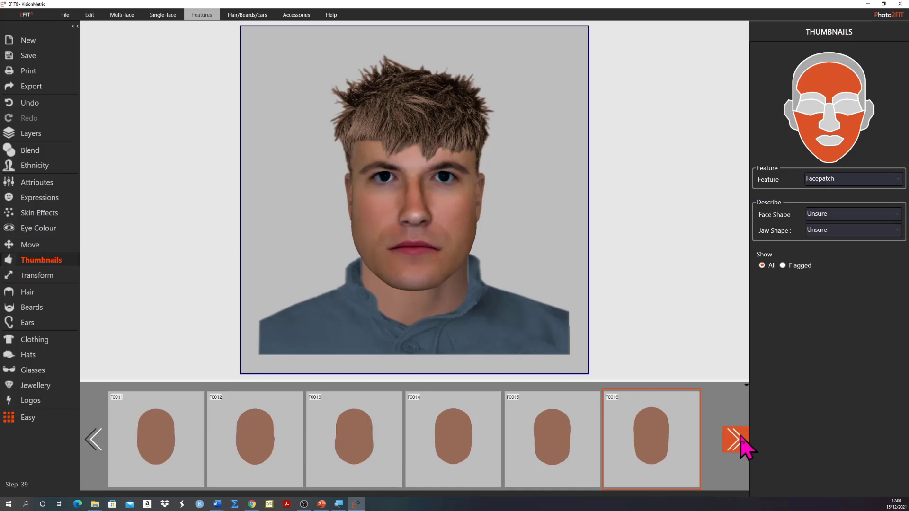
- Switch to the Eyes feature, then load and flag thumbnails E0001 and E0004
{"action": "left_click", "coordinate": [815, 111]}
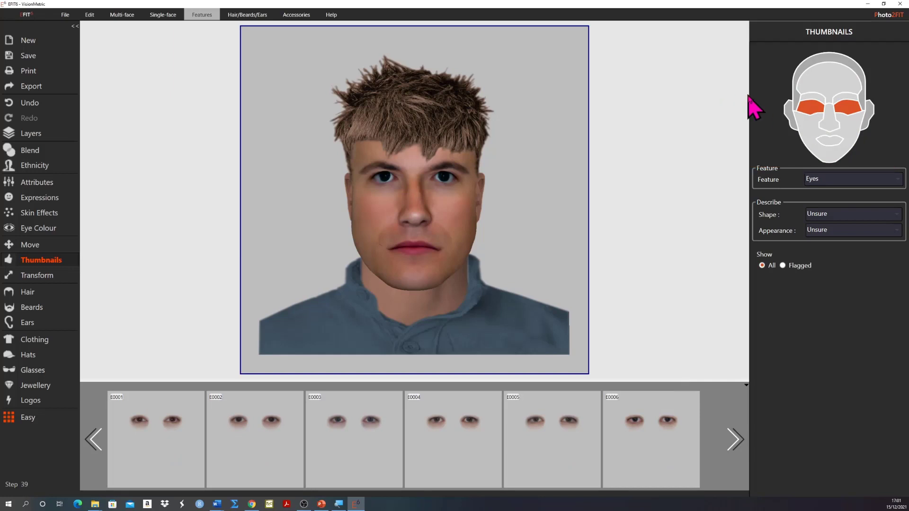
{"action": "mouse_move", "coordinate": [175, 487]}
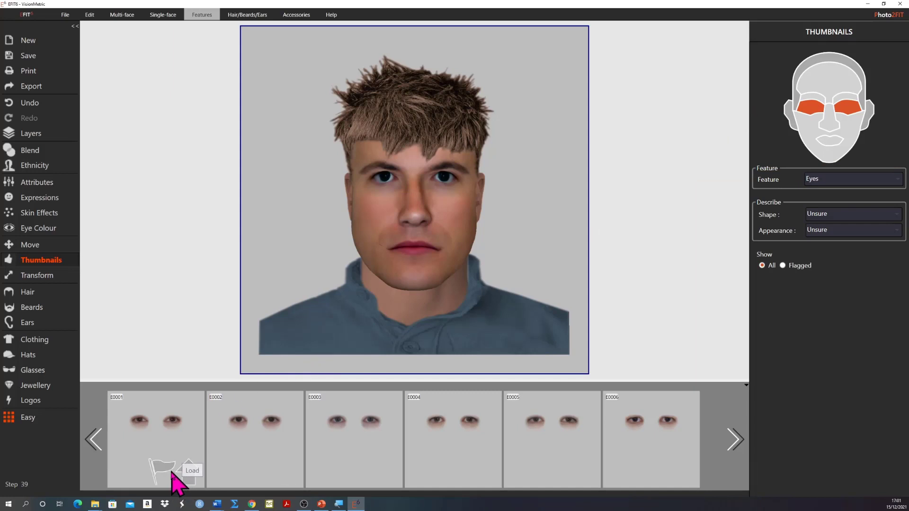
{"action": "left_click", "coordinate": [163, 470]}
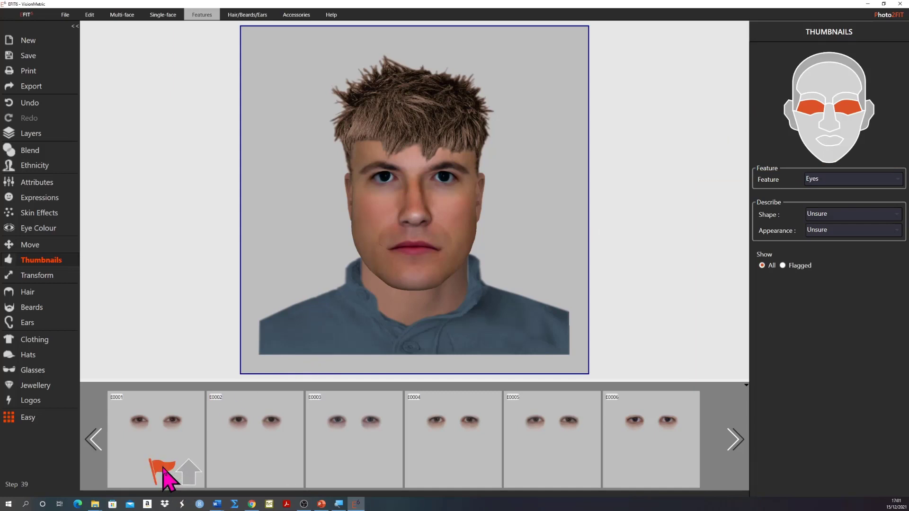
{"action": "left_click", "coordinate": [188, 470]}
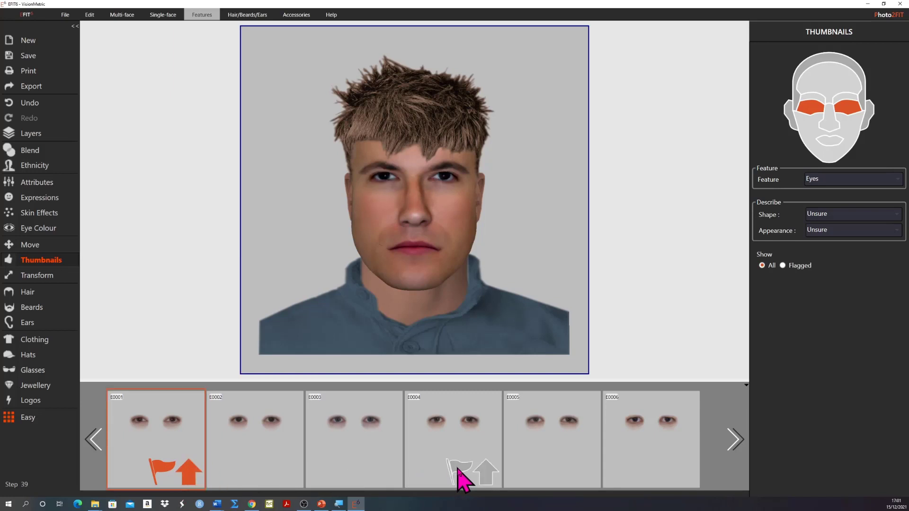
{"action": "left_click", "coordinate": [487, 475]}
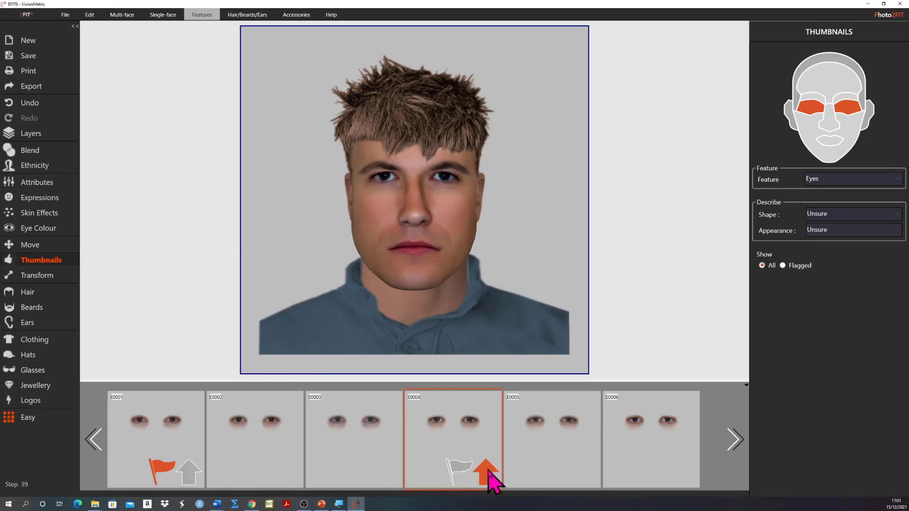
{"action": "left_click", "coordinate": [458, 471]}
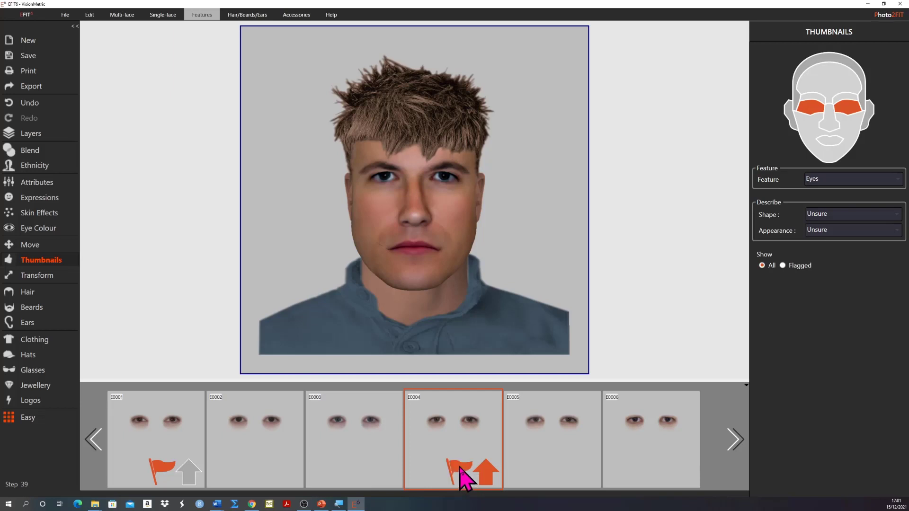
- Load eye thumbnails E0006, E0007 and E0008 in turn, flag E0008, and show only the flagged thumbnails
{"action": "left_click", "coordinate": [737, 445]}
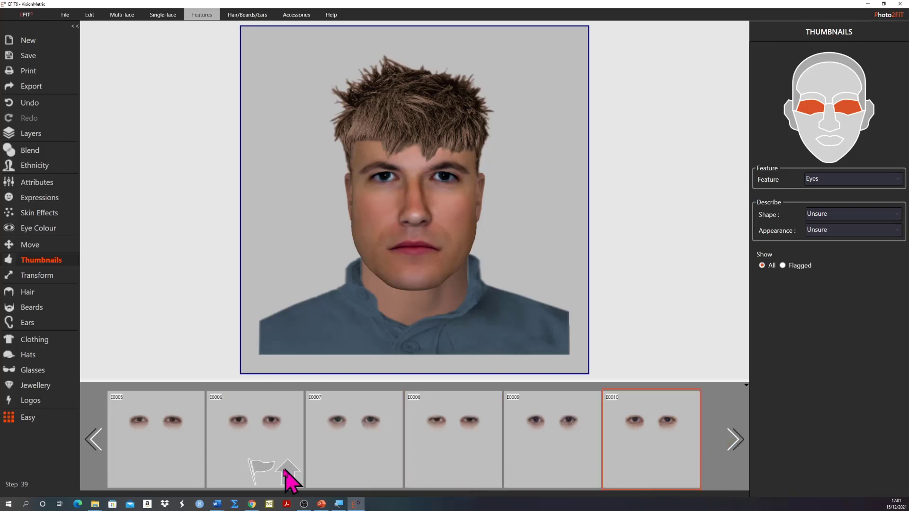
{"action": "left_click", "coordinate": [289, 474]}
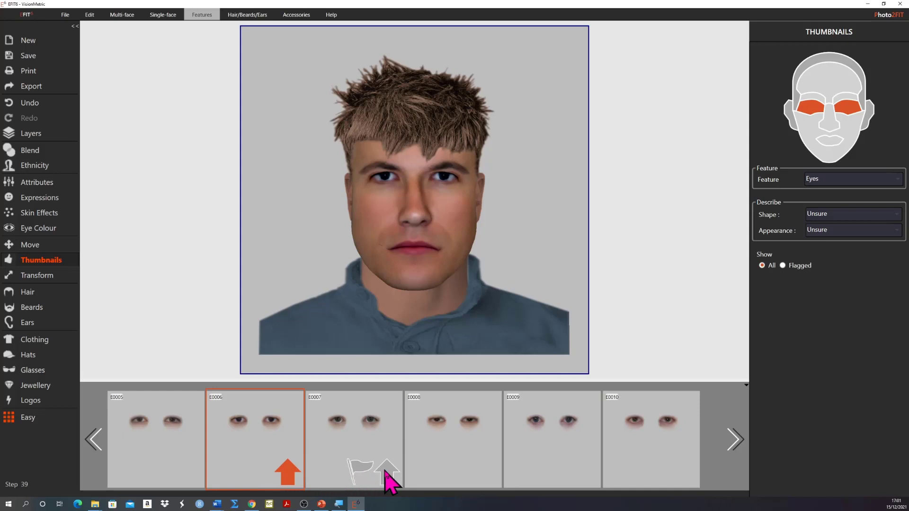
{"action": "left_click", "coordinate": [386, 473]}
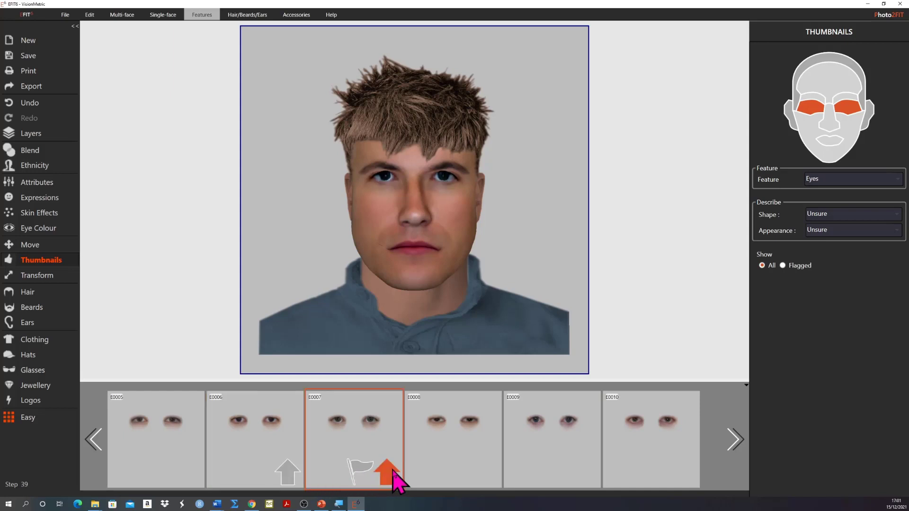
{"action": "left_click", "coordinate": [486, 473]}
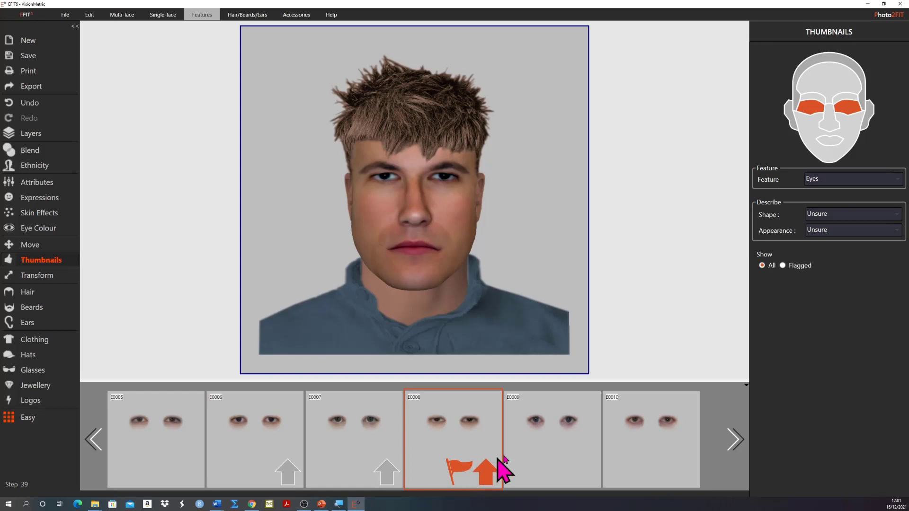
{"action": "left_click", "coordinate": [782, 266]}
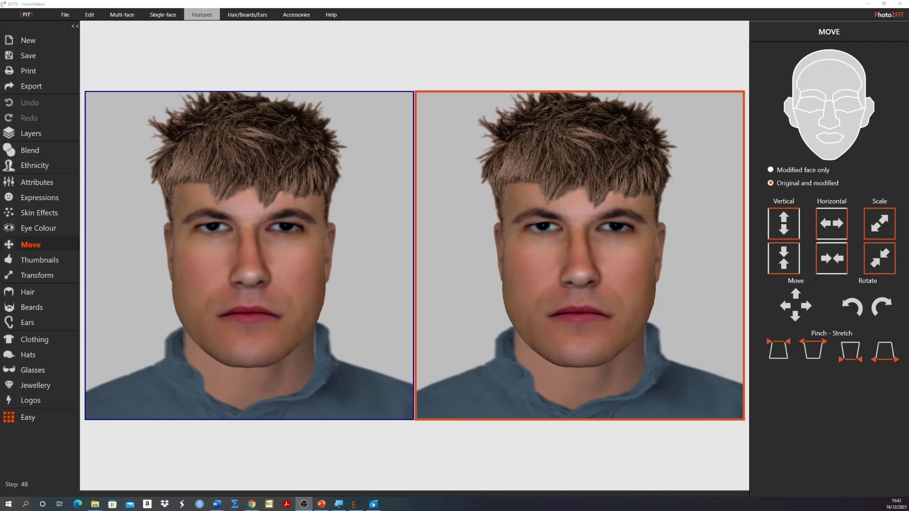
- Apply the green iris from the first column of the fifth row as eye colour and reduce its Opacity to just under half
{"action": "left_click", "coordinate": [51, 230]}
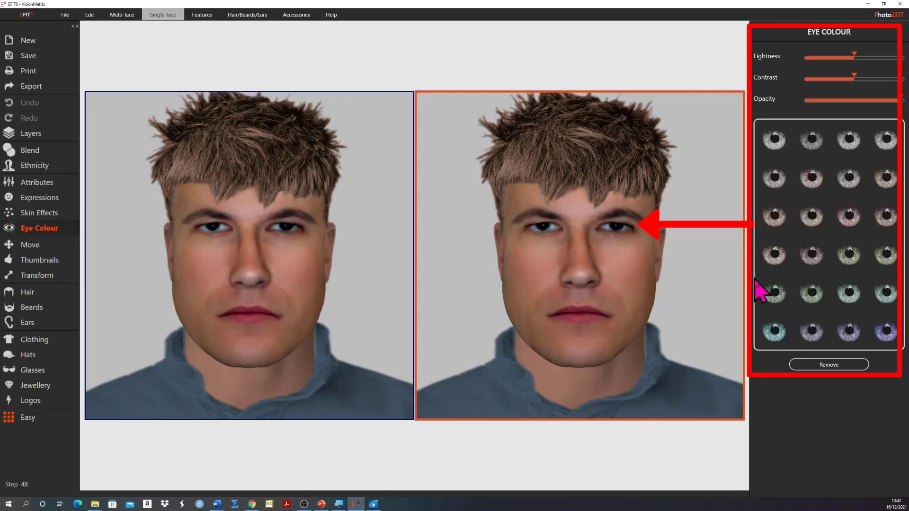
{"action": "left_click", "coordinate": [774, 292]}
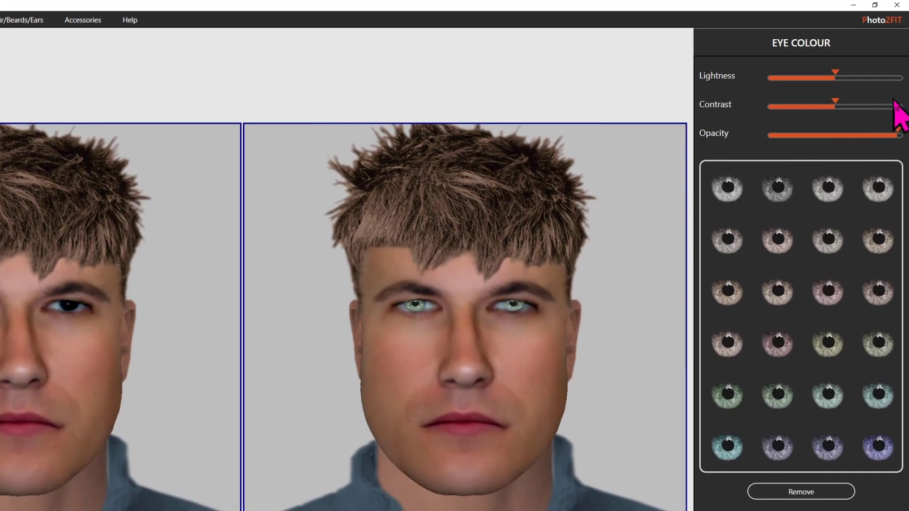
{"action": "left_click_drag", "start_coordinate": [897, 132], "coordinate": [830, 133]}
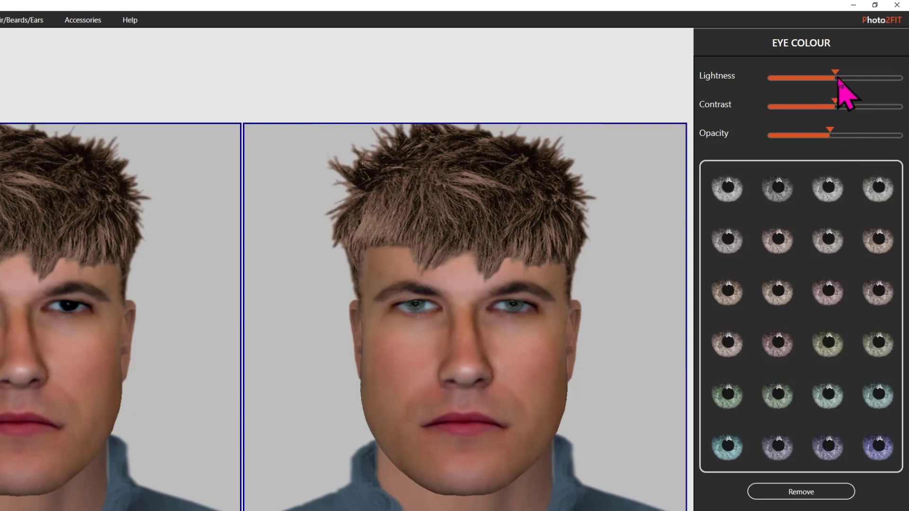
- Set the eye colour's Lightness slightly below the midpoint and accept the modified face
{"action": "mouse_move", "coordinate": [834, 77]}
{"action": "left_mouse_down"}
{"action": "mouse_move", "coordinate": [817, 80]}
{"action": "mouse_move", "coordinate": [826, 80]}
{"action": "left_mouse_up"}
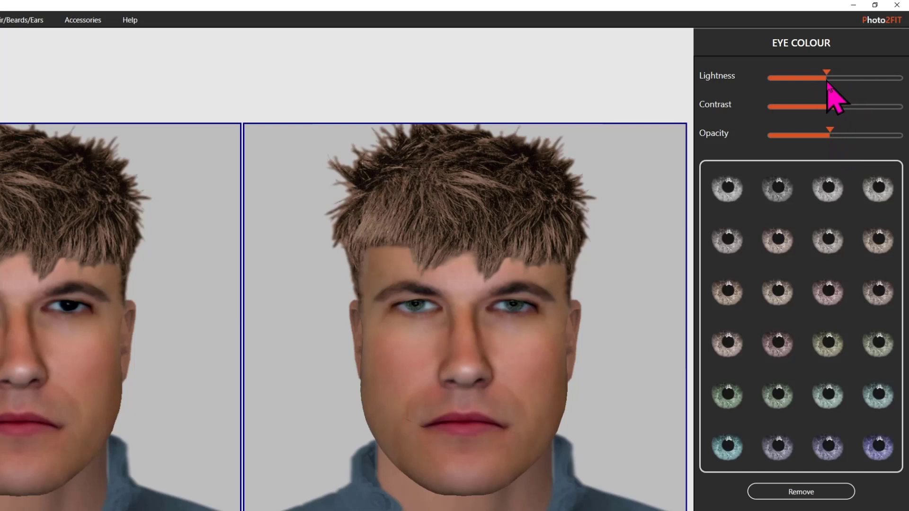
{"action": "left_click", "coordinate": [834, 107]}
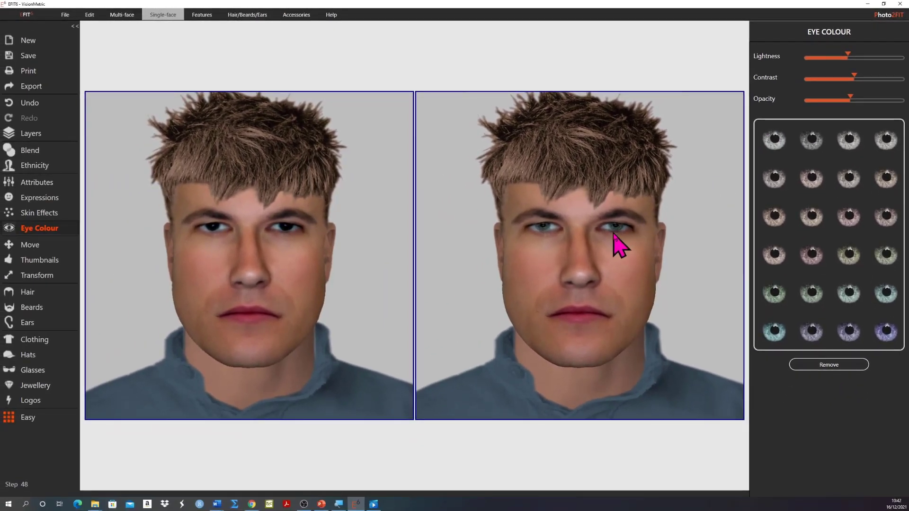
{"action": "left_click", "coordinate": [614, 231]}
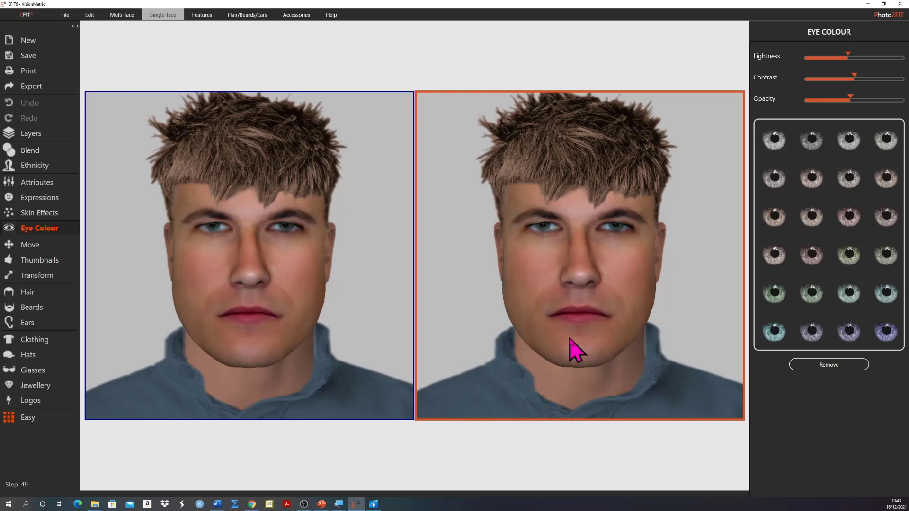
- Hide and reshow the iris (eye colour) layer, and delete that layer from the face
{"action": "left_click", "coordinate": [35, 135]}
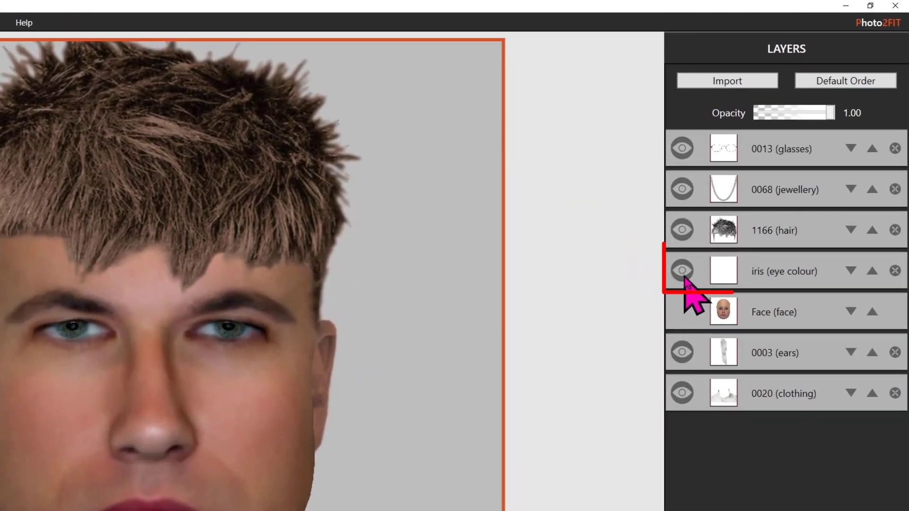
{"action": "left_click", "coordinate": [682, 272]}
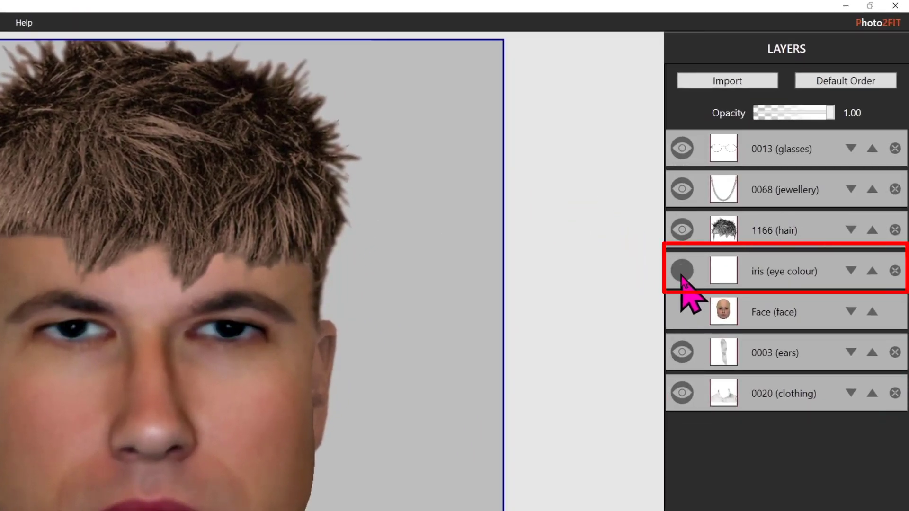
{"action": "left_click", "coordinate": [682, 273]}
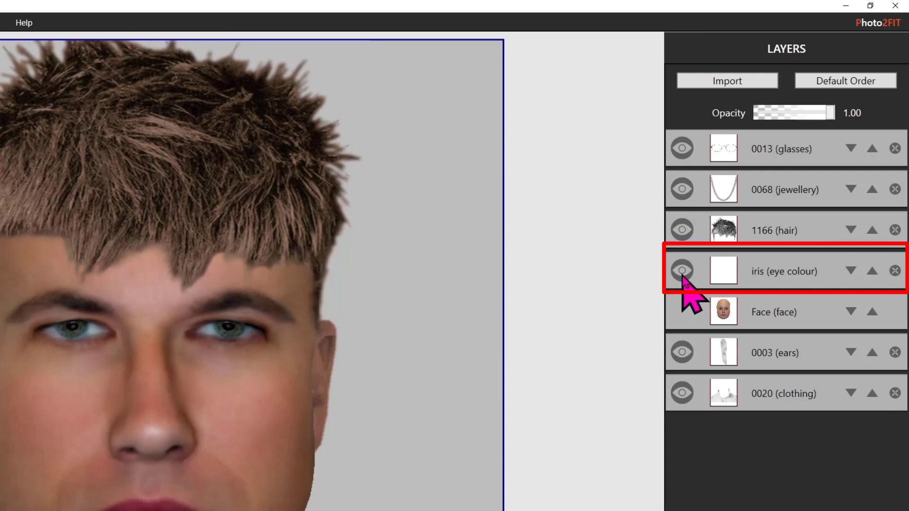
{"action": "left_click", "coordinate": [894, 271]}
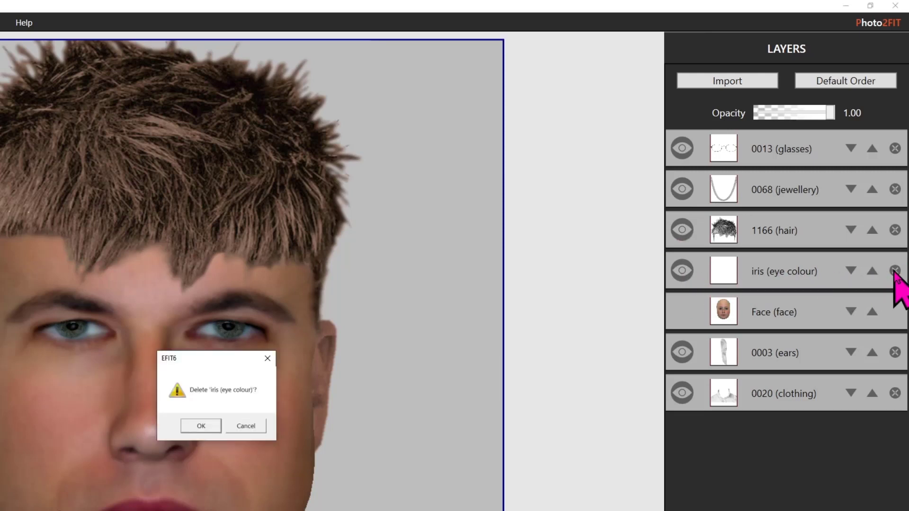
{"action": "left_click", "coordinate": [207, 425]}
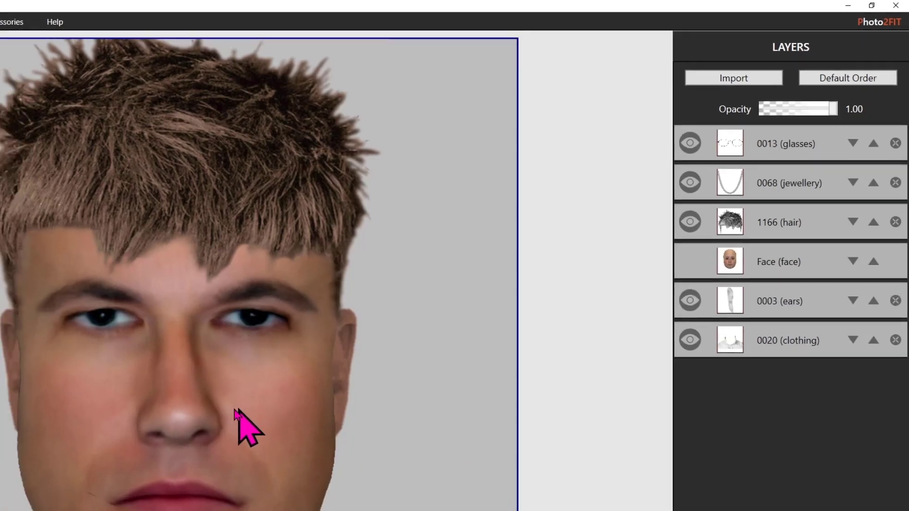